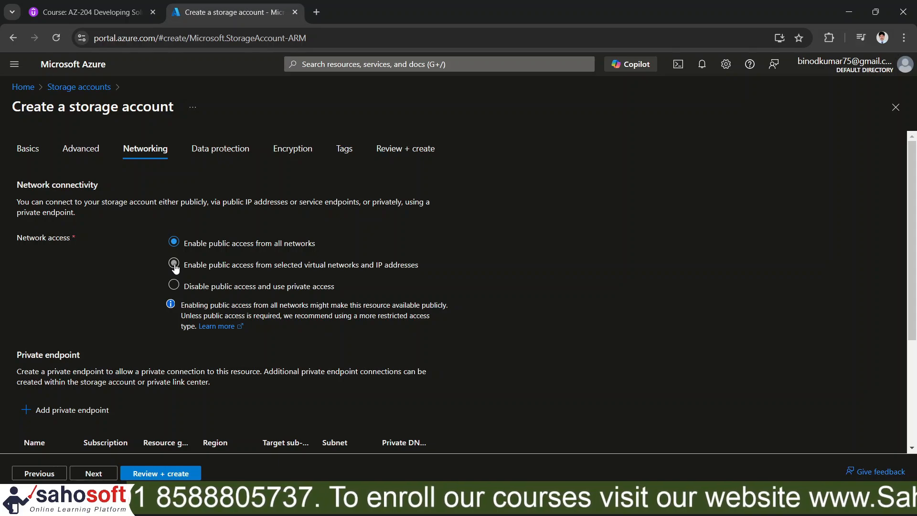
Try public network access from selected virtual networks and IP addresses, keeping None as the virtual network, and review its options
{"action": "left_click", "coordinate": [173, 264]}
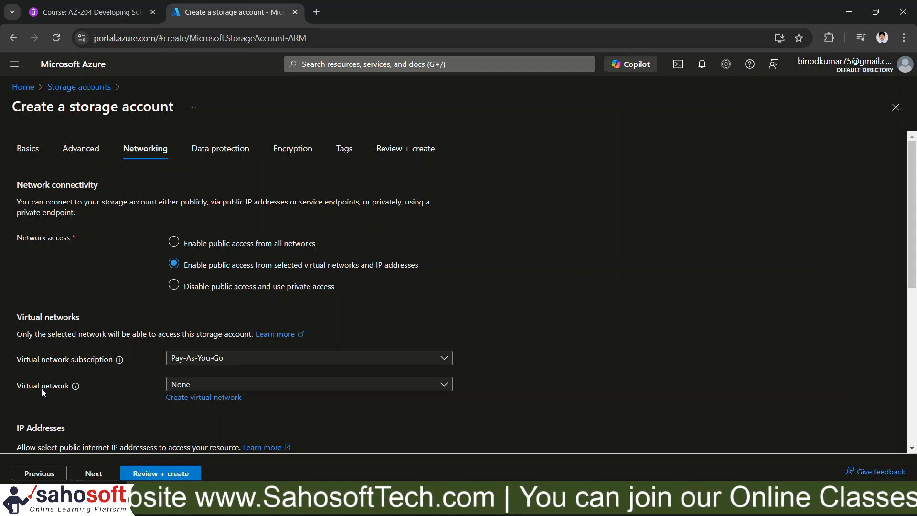
{"action": "left_click", "coordinate": [213, 385]}
{"action": "left_click", "coordinate": [193, 402]}
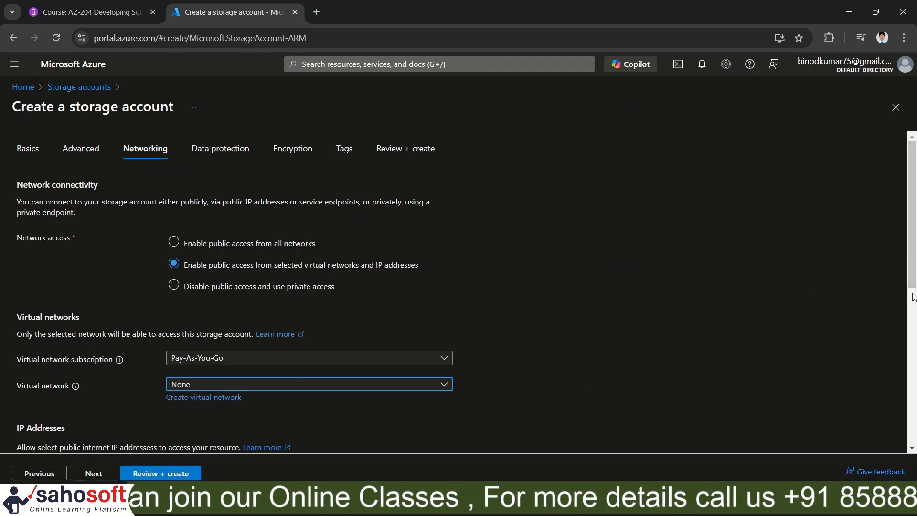
{"action": "left_click_drag", "start_coordinate": [914, 267], "coordinate": [915, 355]}
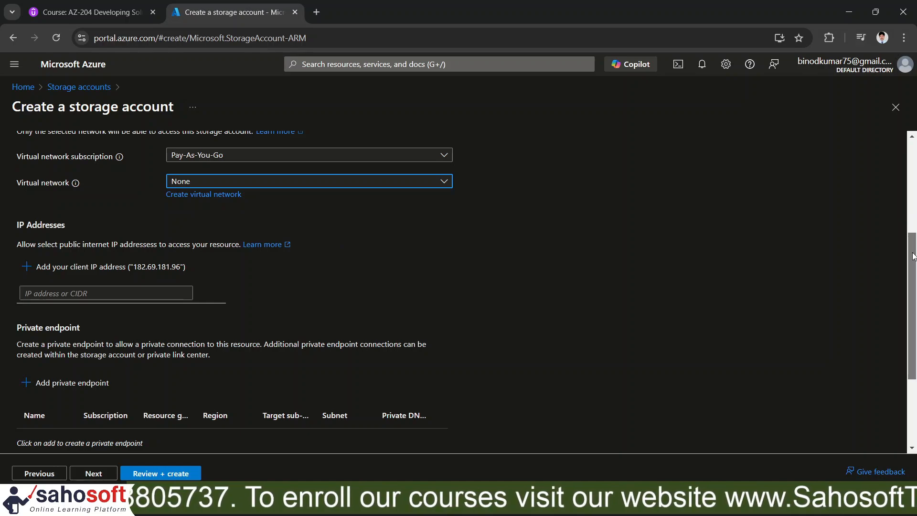
{"action": "scroll", "coordinate": [913, 210], "scroll_direction": "up", "scroll_amount": 3}
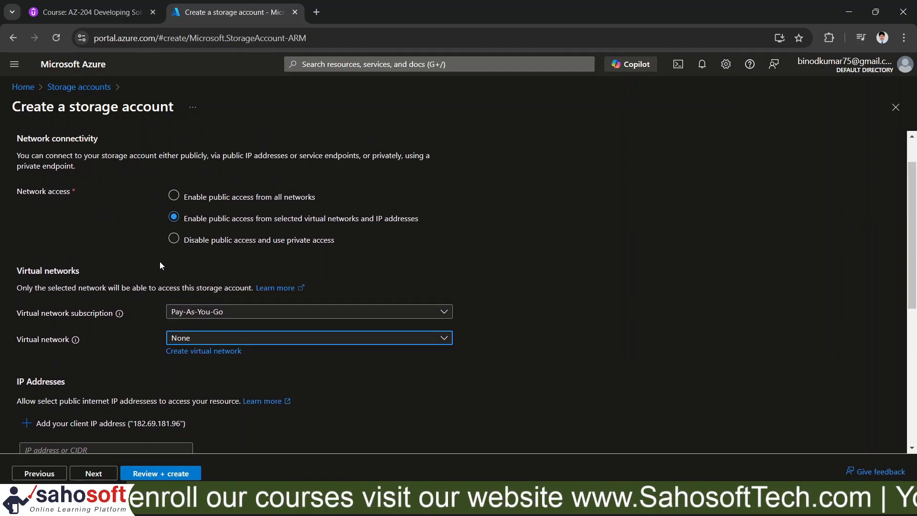
Set the storage account's network access to disable public access and use private access
{"action": "left_click", "coordinate": [174, 238]}
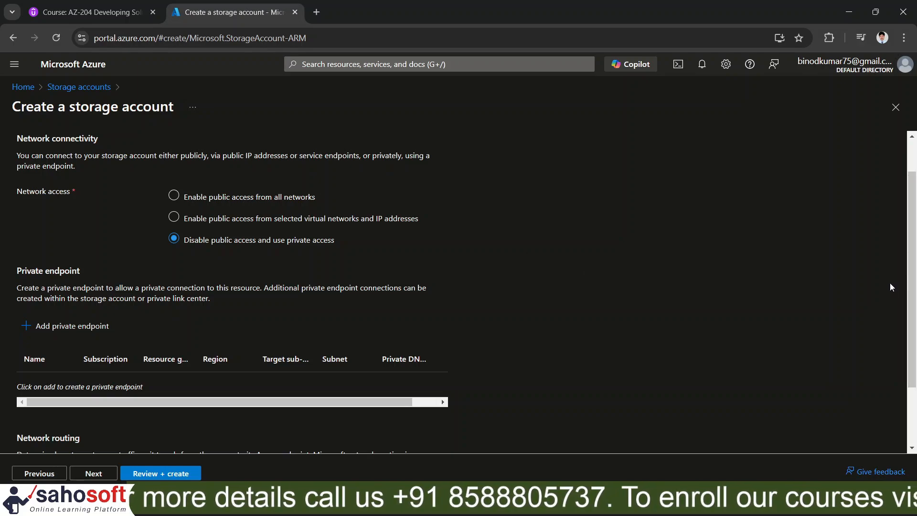
{"action": "left_click_drag", "start_coordinate": [912, 281], "coordinate": [916, 362]}
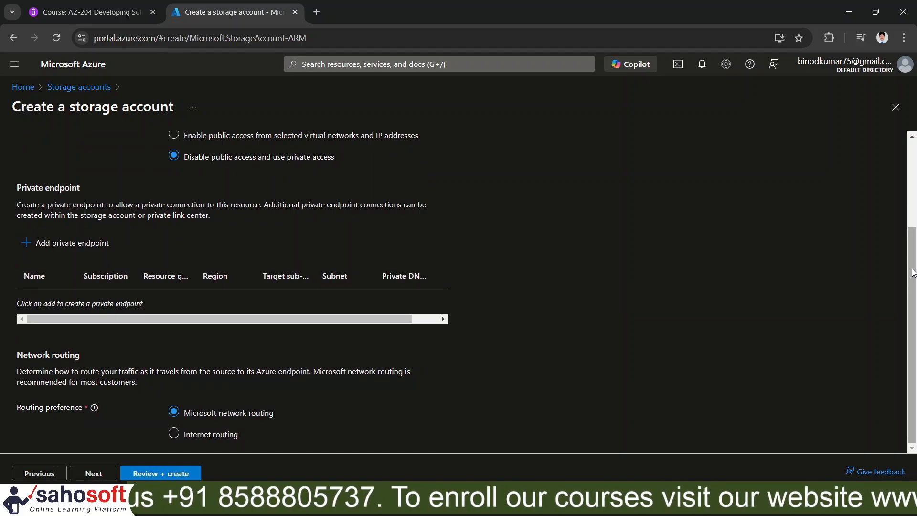
{"action": "left_click_drag", "start_coordinate": [912, 275], "coordinate": [915, 189]}
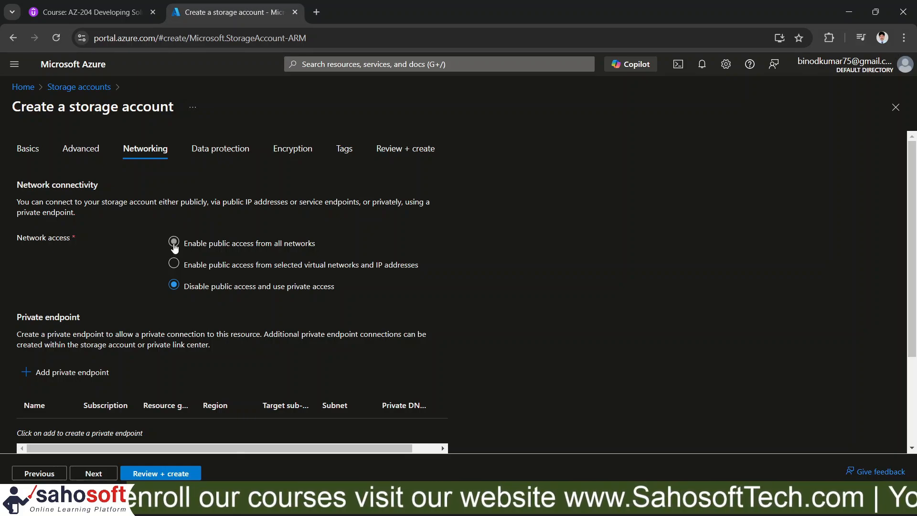
Look over the data protection and encryption settings, and review the private endpoint and network routing options under Networking
{"action": "left_click", "coordinate": [221, 157]}
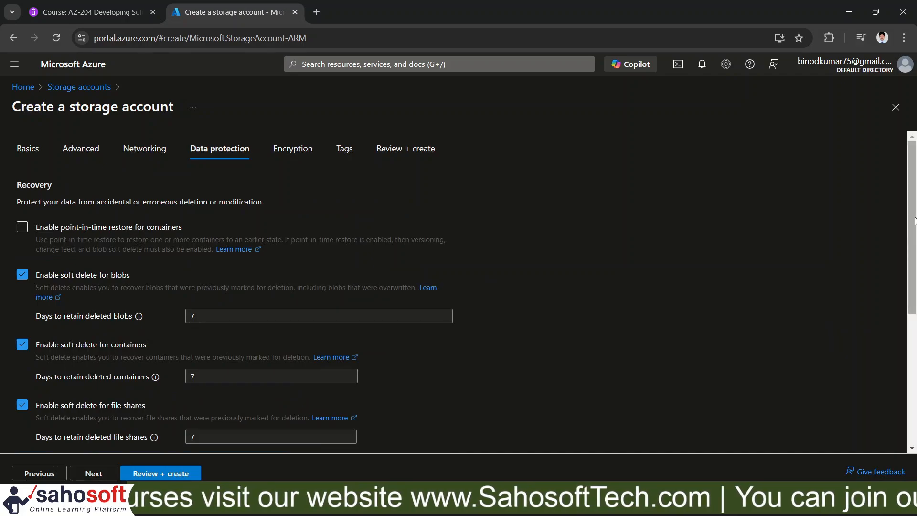
{"action": "mouse_move", "coordinate": [913, 222]}
{"action": "left_mouse_down"}
{"action": "mouse_move", "coordinate": [915, 380]}
{"action": "mouse_move", "coordinate": [915, 219]}
{"action": "left_mouse_up"}
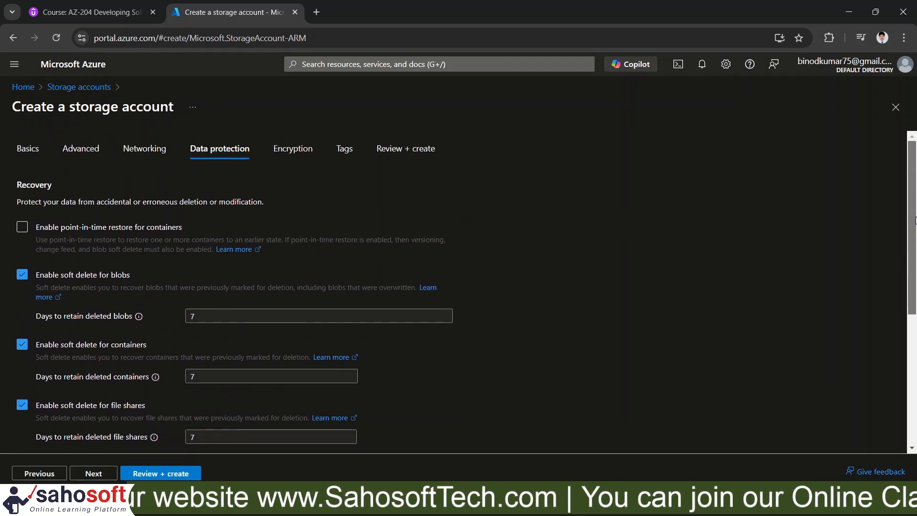
{"action": "left_click", "coordinate": [286, 151]}
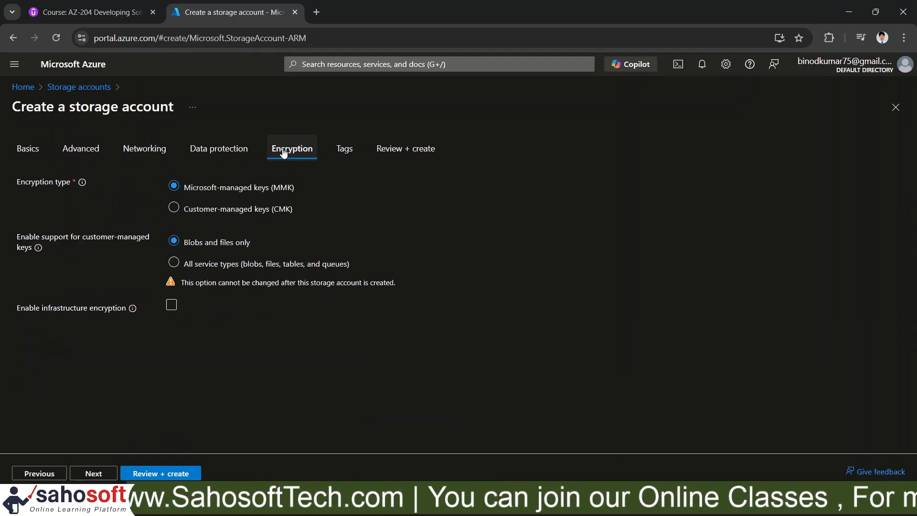
{"action": "left_click", "coordinate": [140, 149]}
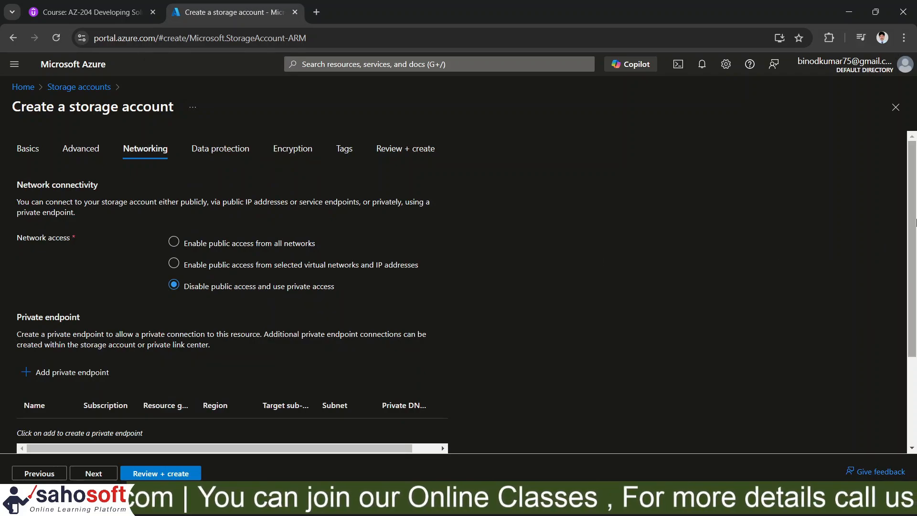
{"action": "left_click_drag", "start_coordinate": [912, 215], "coordinate": [914, 315]}
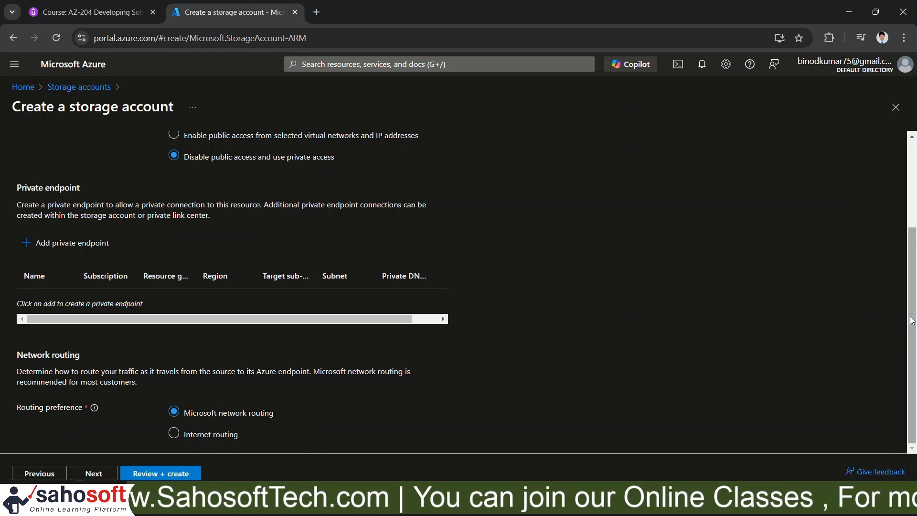
{"action": "scroll", "coordinate": [892, 182], "scroll_direction": "up", "scroll_amount": 3}
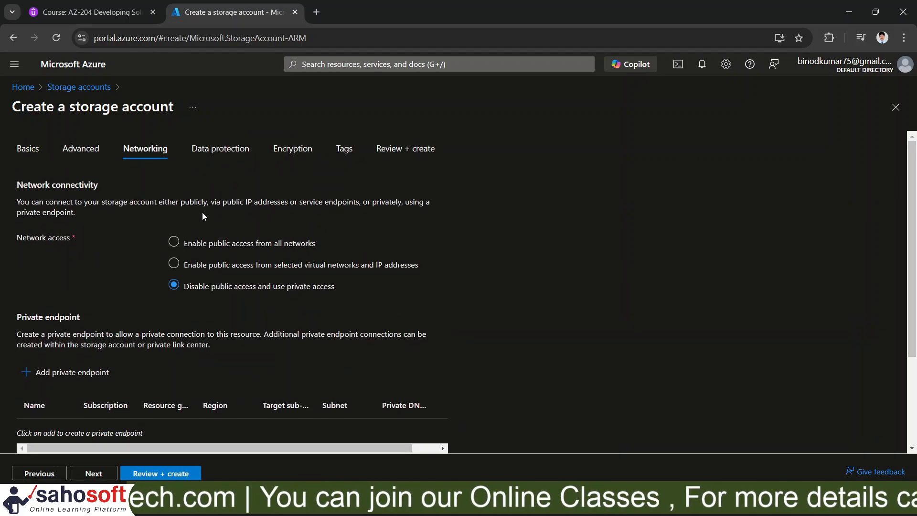
Review the data protection settings, including the deleted blob retention period and the recovery, tracking and access control options
{"action": "left_click", "coordinate": [216, 153]}
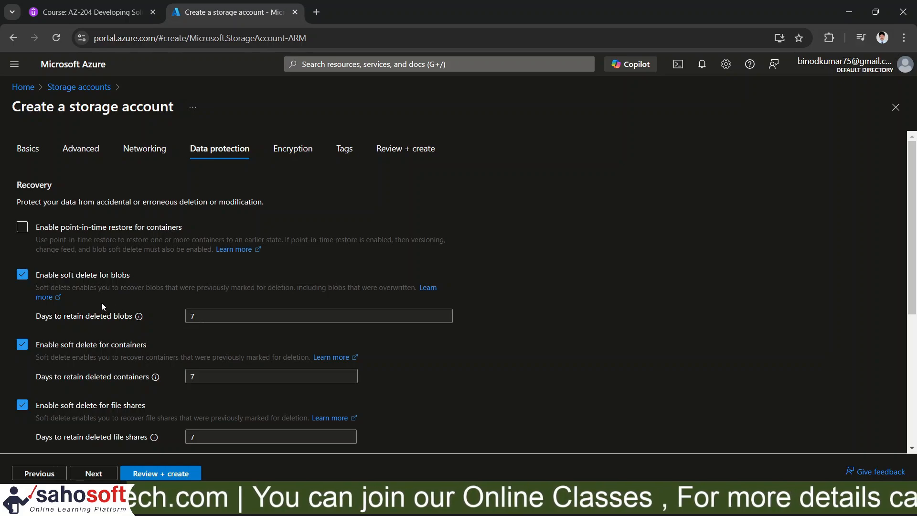
{"action": "left_click", "coordinate": [209, 318]}
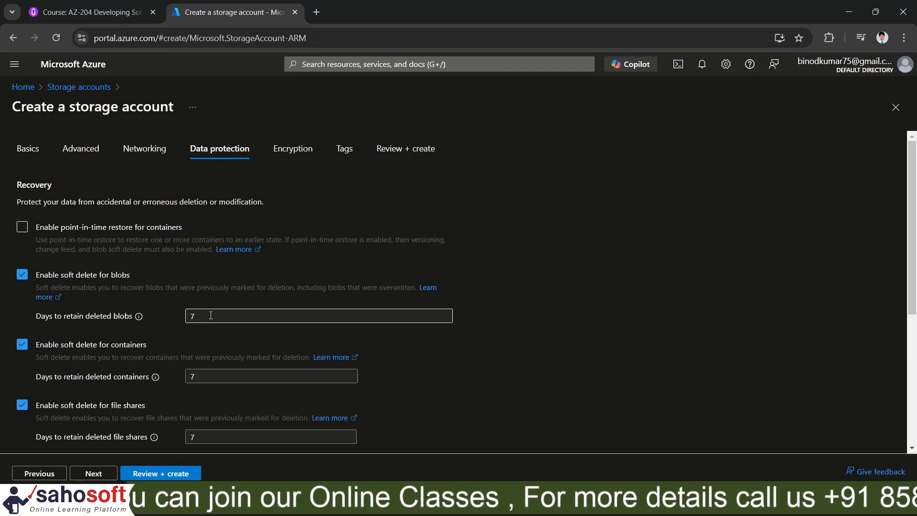
{"action": "left_click", "coordinate": [210, 316]}
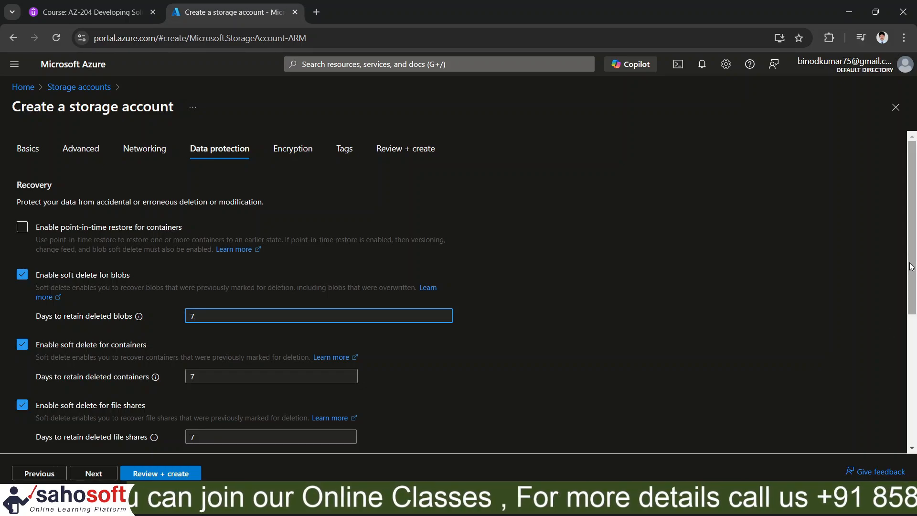
{"action": "left_click_drag", "start_coordinate": [911, 267], "coordinate": [915, 417]}
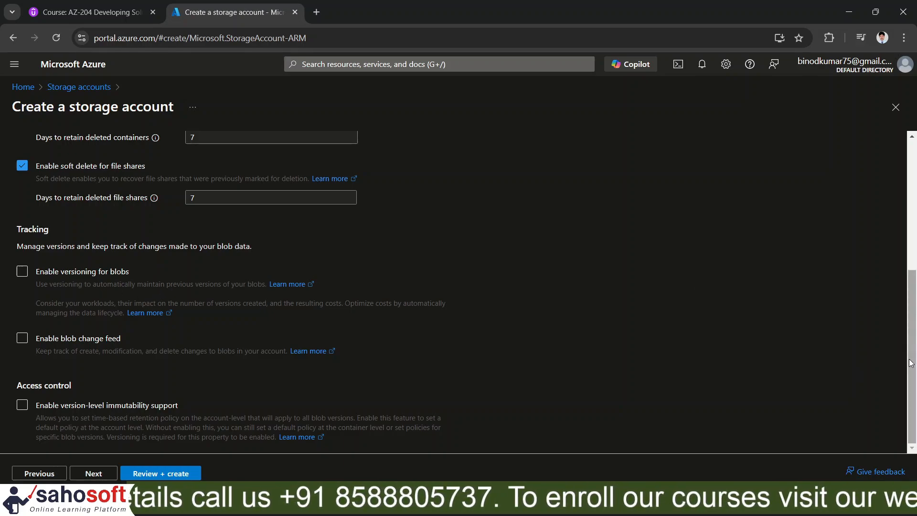
{"action": "left_click_drag", "start_coordinate": [910, 359], "coordinate": [914, 233]}
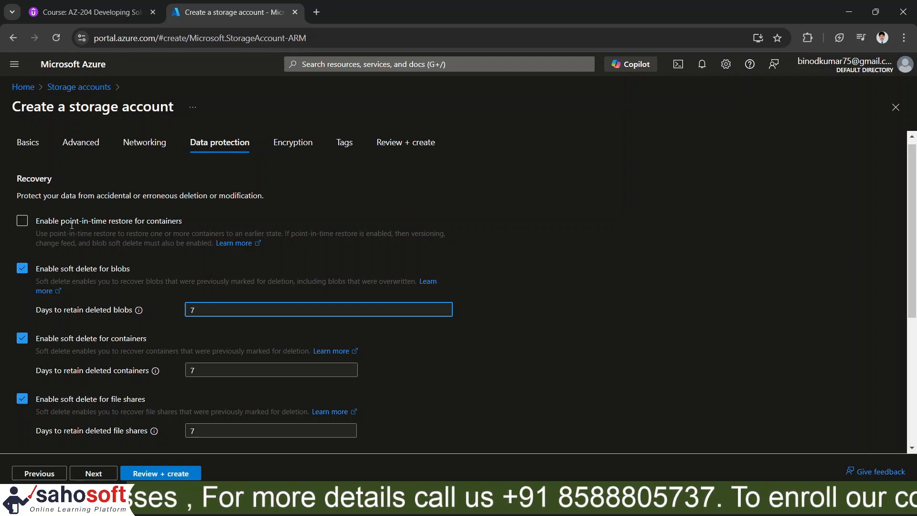
Try enabling point-in-time restore for containers and versioning for blobs, and turn both off again
{"action": "left_click", "coordinate": [22, 223]}
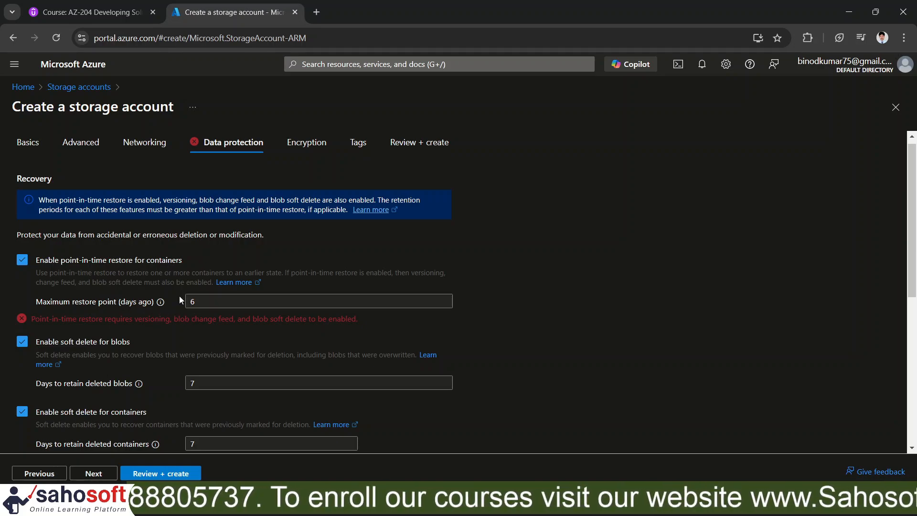
{"action": "left_click", "coordinate": [22, 262]}
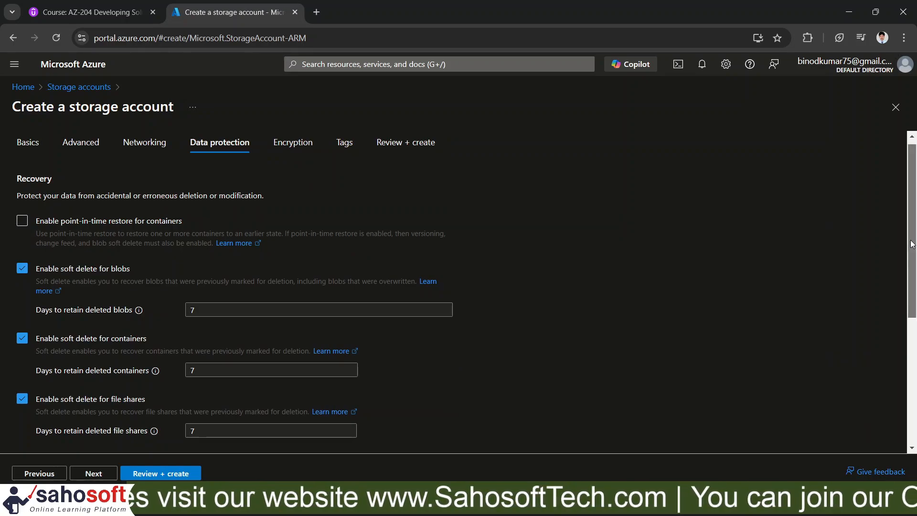
{"action": "left_click_drag", "start_coordinate": [912, 253], "coordinate": [916, 382]}
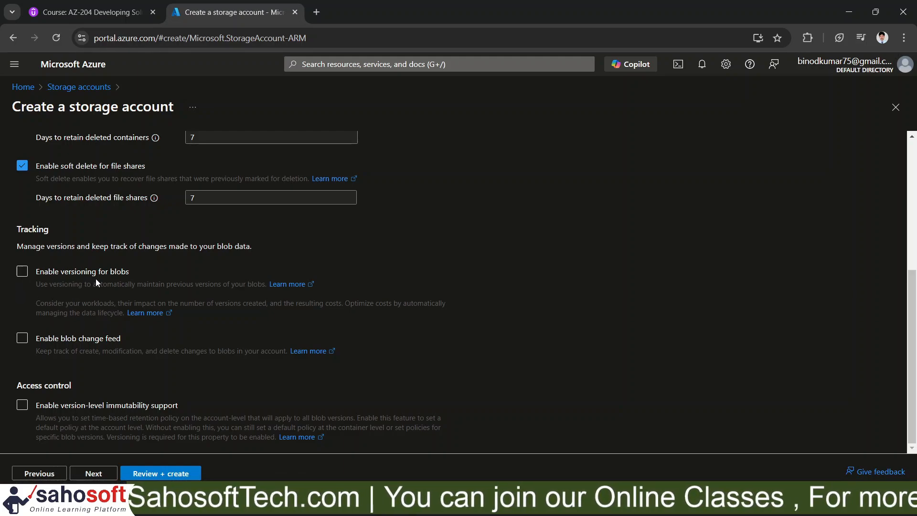
{"action": "left_click", "coordinate": [22, 277]}
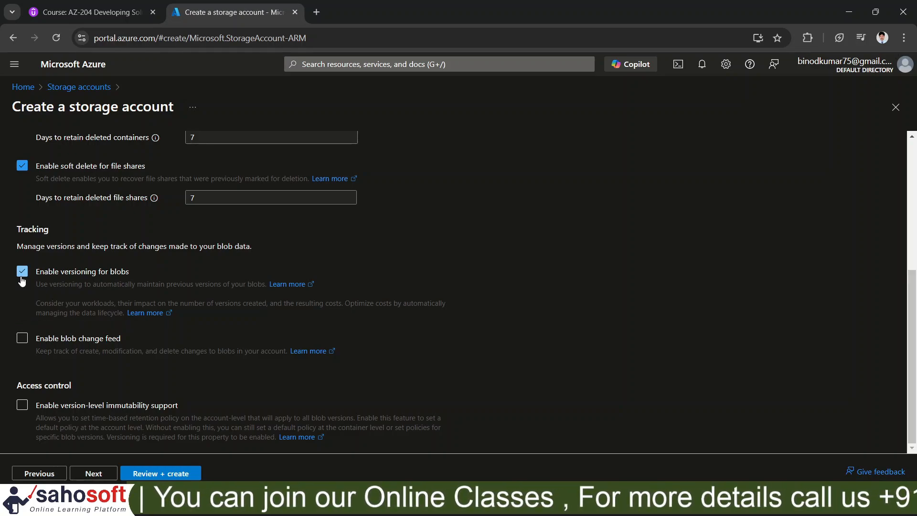
{"action": "left_click", "coordinate": [22, 273]}
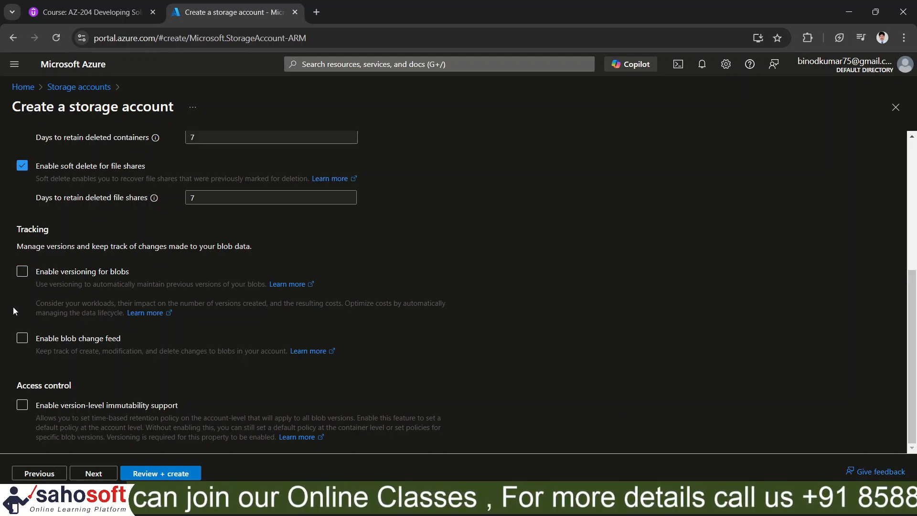
Enable the blob change feed for the storage account with all logs kept
{"action": "left_click", "coordinate": [24, 345]}
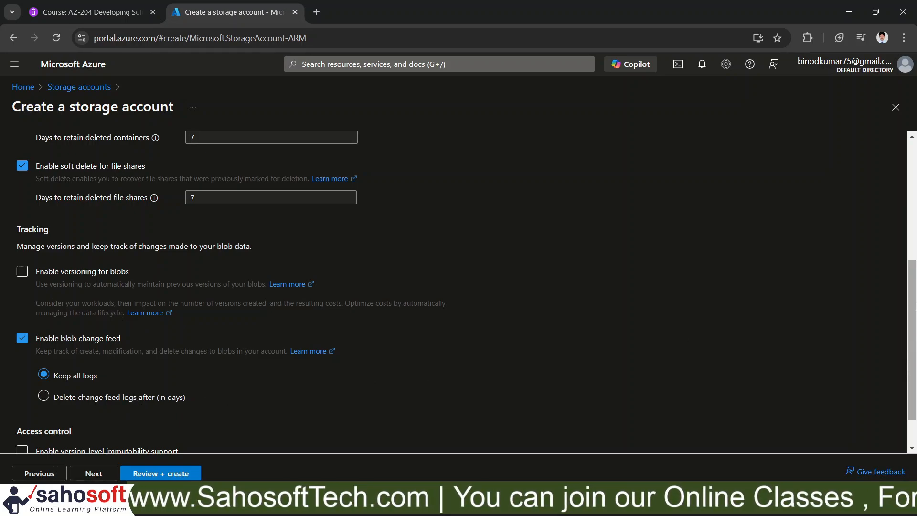
{"action": "scroll", "coordinate": [907, 343], "scroll_direction": "down", "scroll_amount": 1}
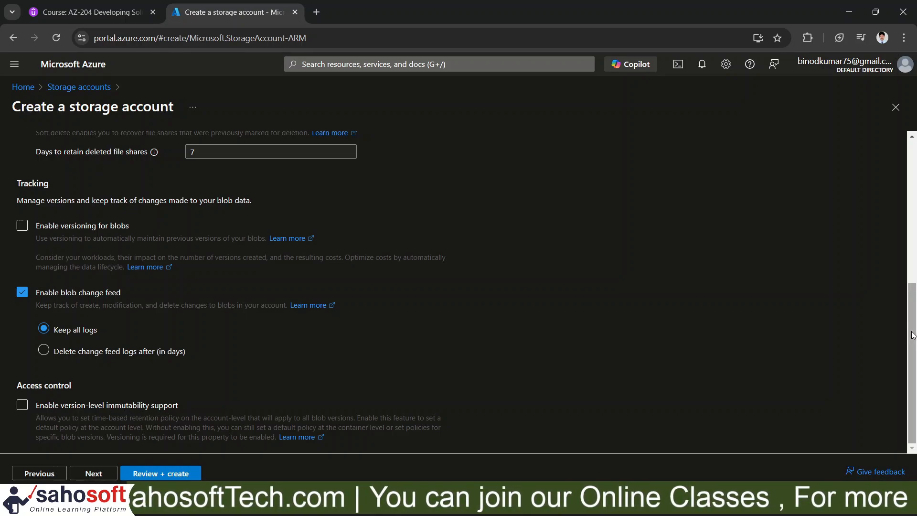
{"action": "left_click_drag", "start_coordinate": [912, 334], "coordinate": [912, 186]}
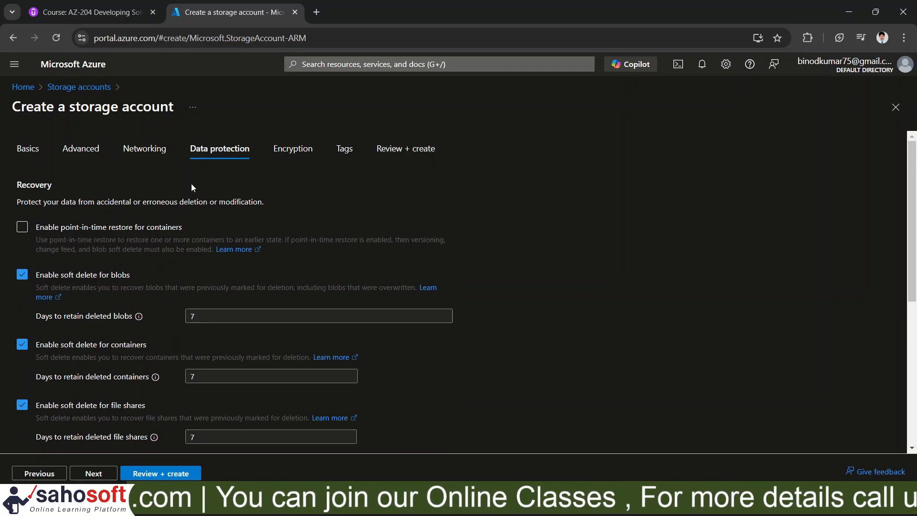
Try customer-managed keys and infrastructure encryption in the encryption settings, returning to Microsoft-managed keys with infrastructure encryption off
{"action": "left_click", "coordinate": [291, 154]}
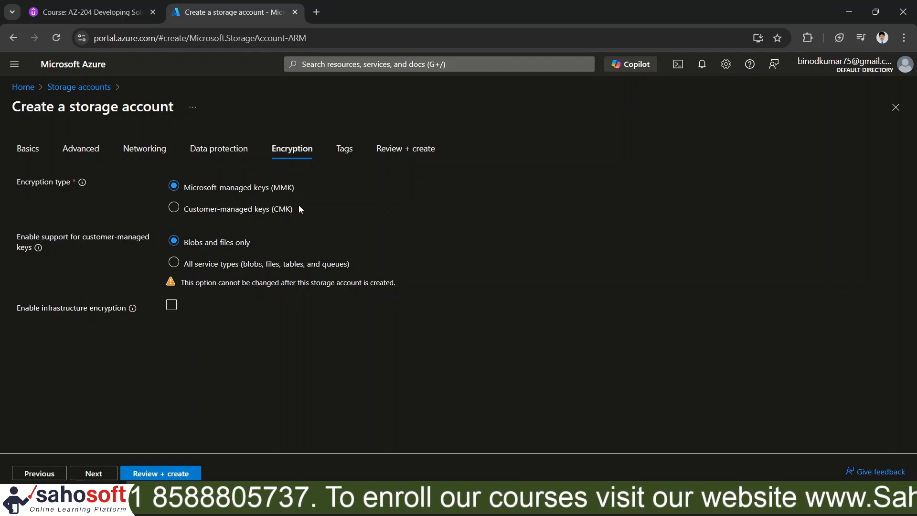
{"action": "left_click", "coordinate": [174, 208]}
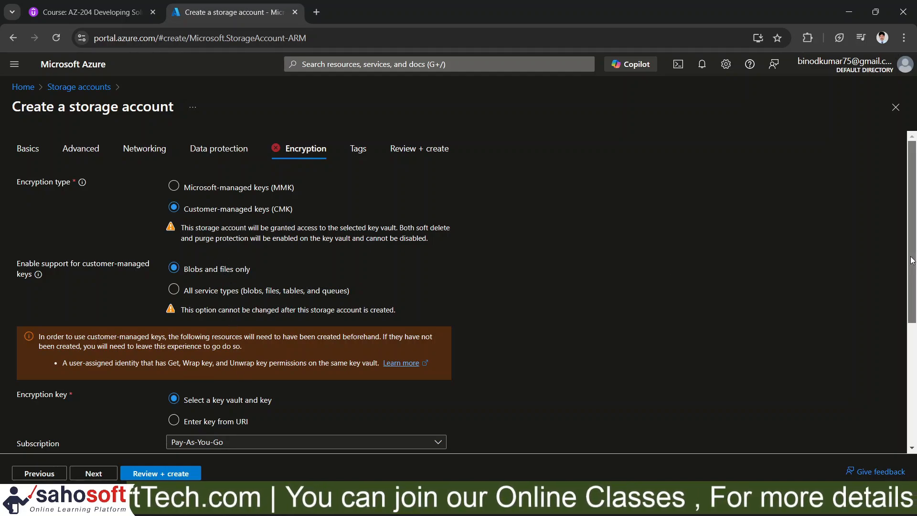
{"action": "left_click_drag", "start_coordinate": [912, 260], "coordinate": [914, 333]}
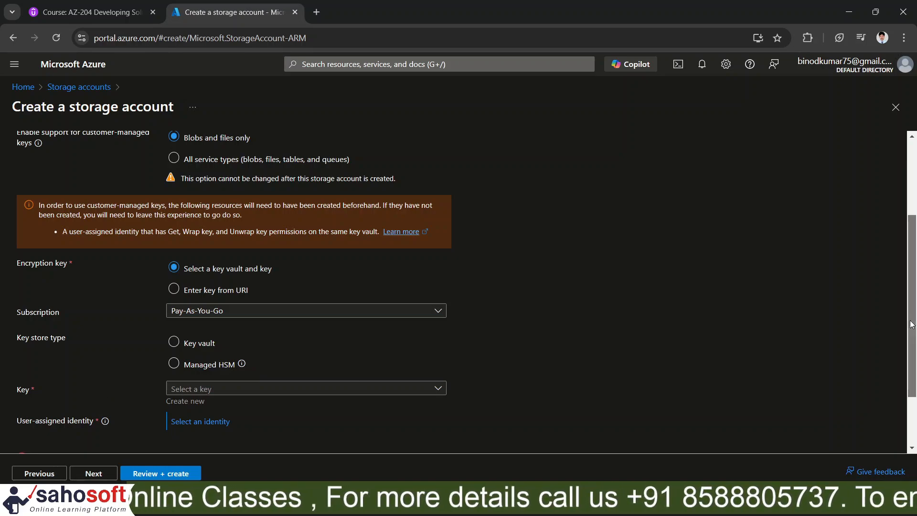
{"action": "left_click_drag", "start_coordinate": [912, 324], "coordinate": [914, 202]}
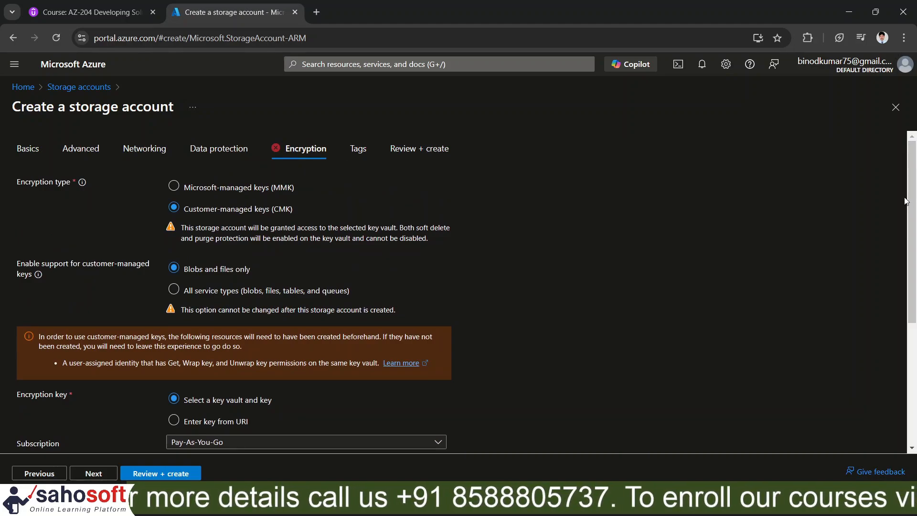
{"action": "left_click", "coordinate": [174, 186]}
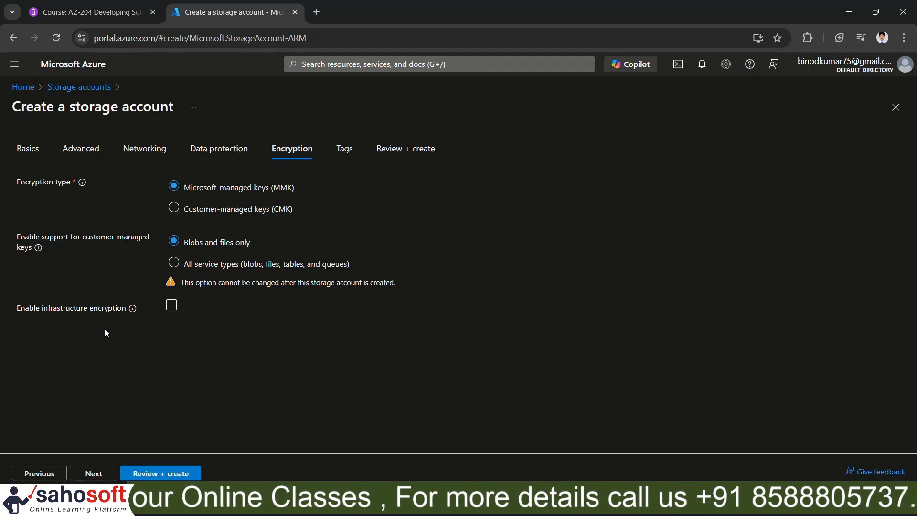
{"action": "left_click", "coordinate": [172, 313]}
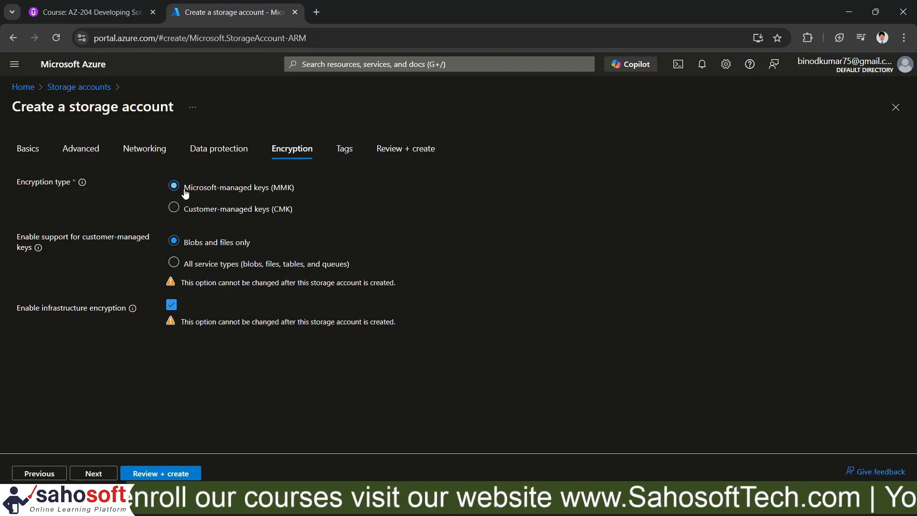
{"action": "left_click", "coordinate": [172, 306]}
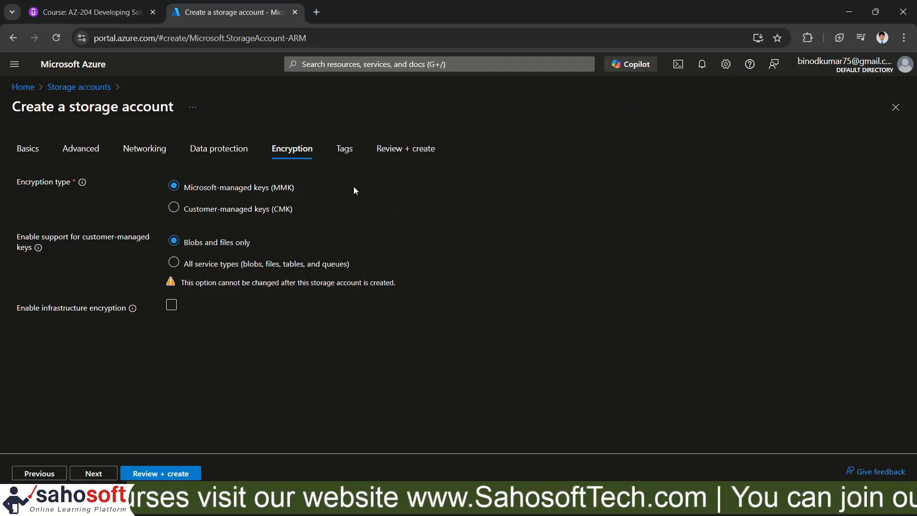
Add a tag named Dept with the value Account, applied to all resources of the storage account
{"action": "left_click", "coordinate": [345, 151]}
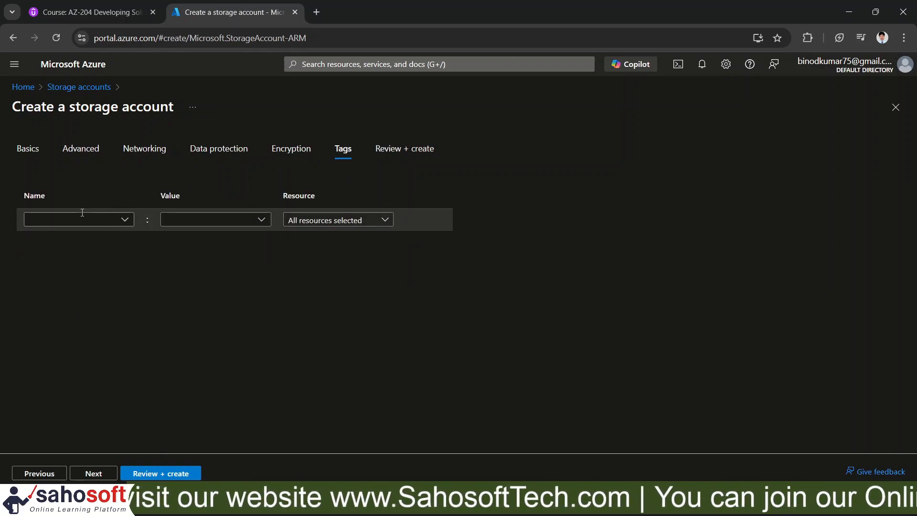
{"action": "type", "text": "Dept"}
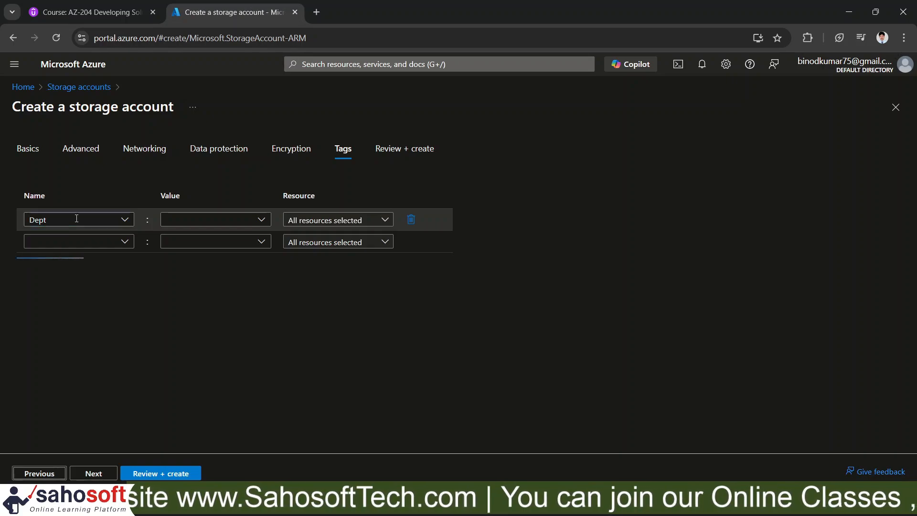
{"action": "left_click", "coordinate": [229, 224]}
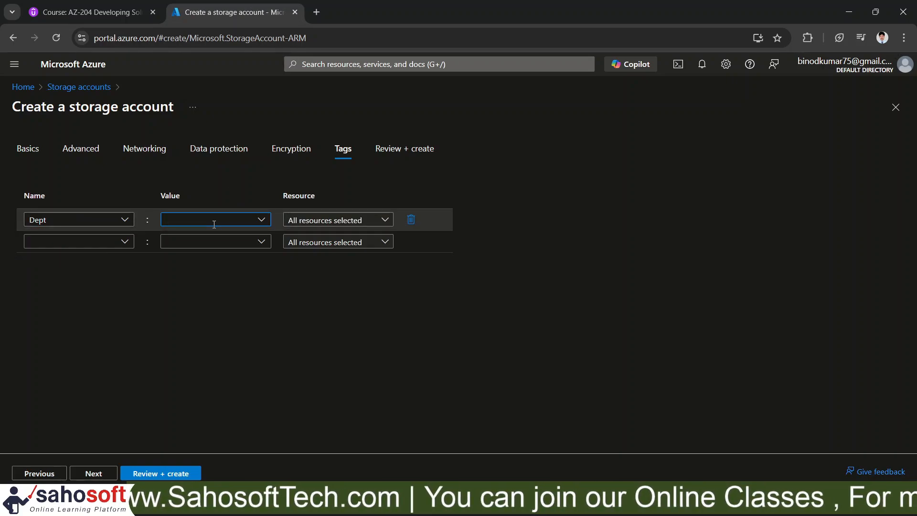
{"action": "type", "text": "Account"}
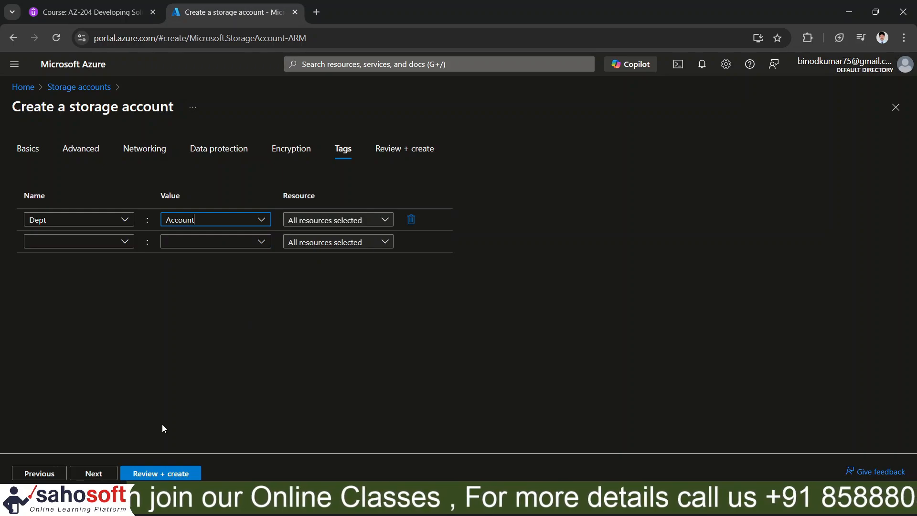
Create the mystoragebin storage account from the reviewed settings and open the deployed resource
{"action": "left_click", "coordinate": [159, 474]}
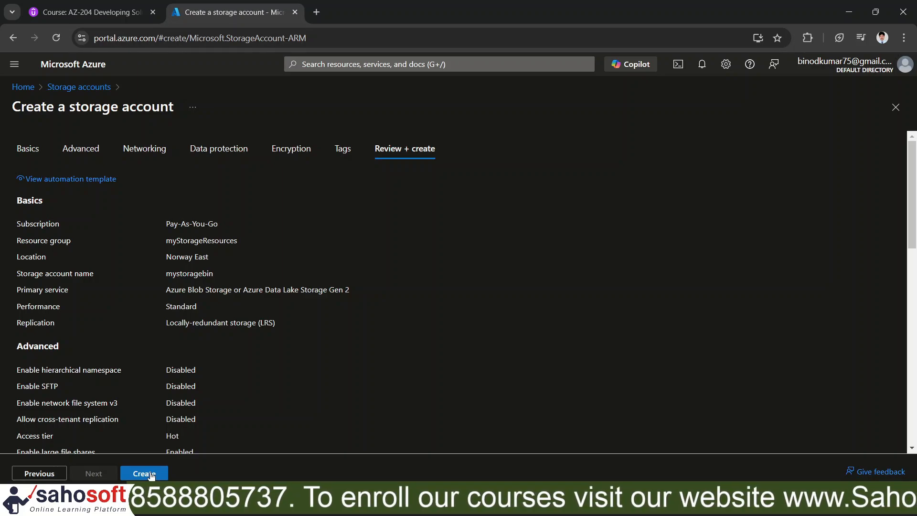
{"action": "left_click", "coordinate": [150, 473]}
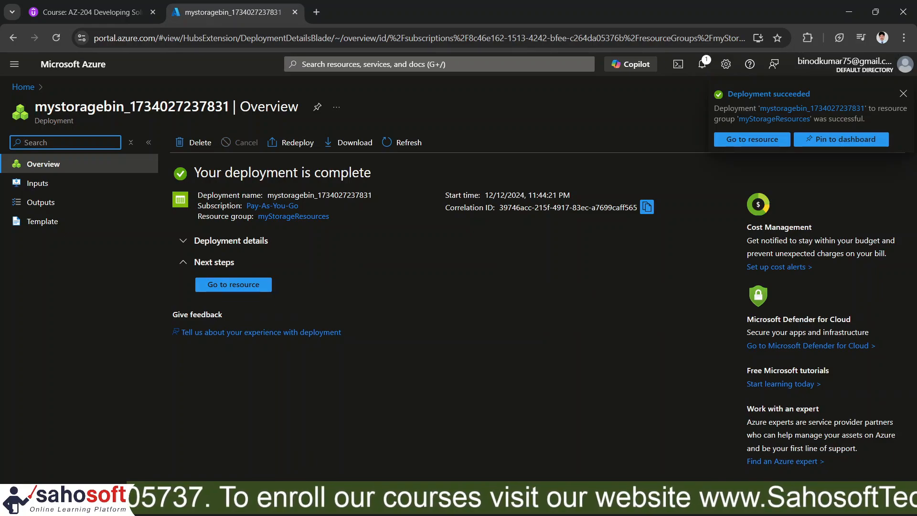
{"action": "left_click", "coordinate": [742, 141]}
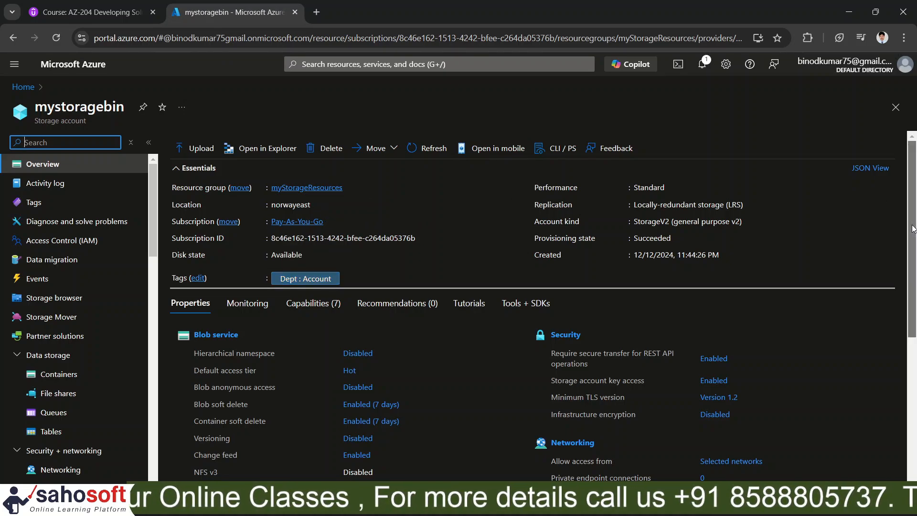
Examine the new storage account's overview, including its blob, file, queue and table service, security and networking properties
{"action": "left_click_drag", "start_coordinate": [906, 229], "coordinate": [914, 300]}
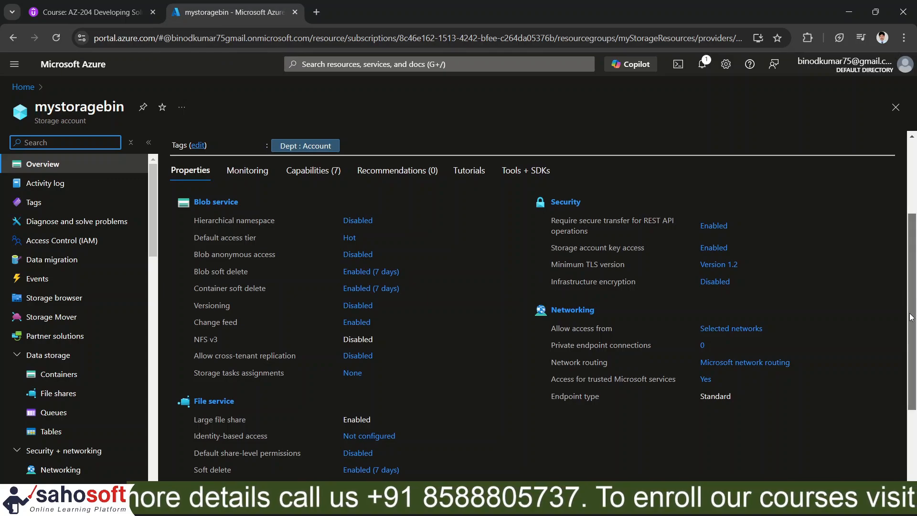
{"action": "left_click_drag", "start_coordinate": [913, 315], "coordinate": [916, 384]}
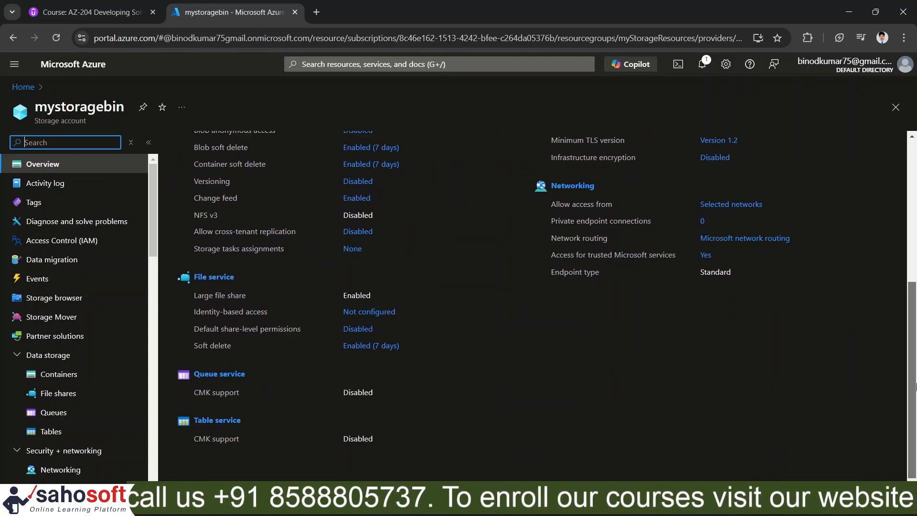
{"action": "left_click_drag", "start_coordinate": [915, 386], "coordinate": [915, 287]}
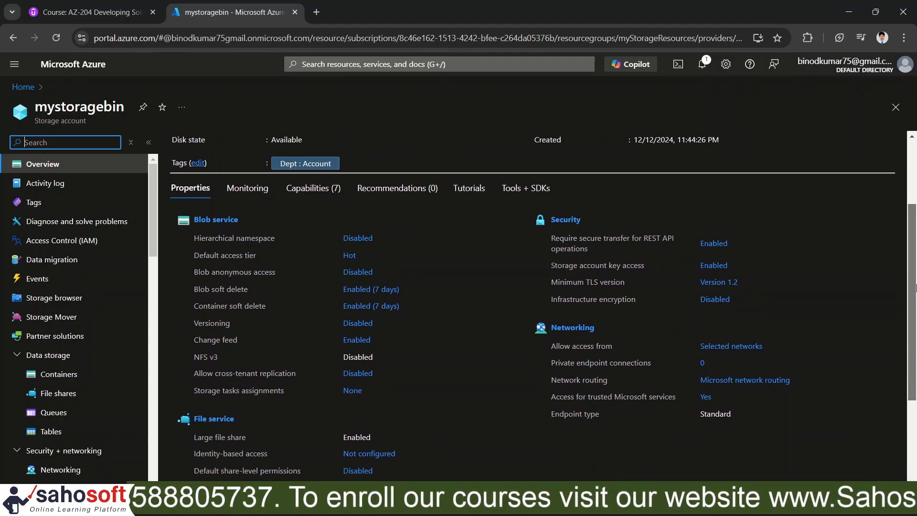
{"action": "left_click_drag", "start_coordinate": [914, 287], "coordinate": [914, 209]}
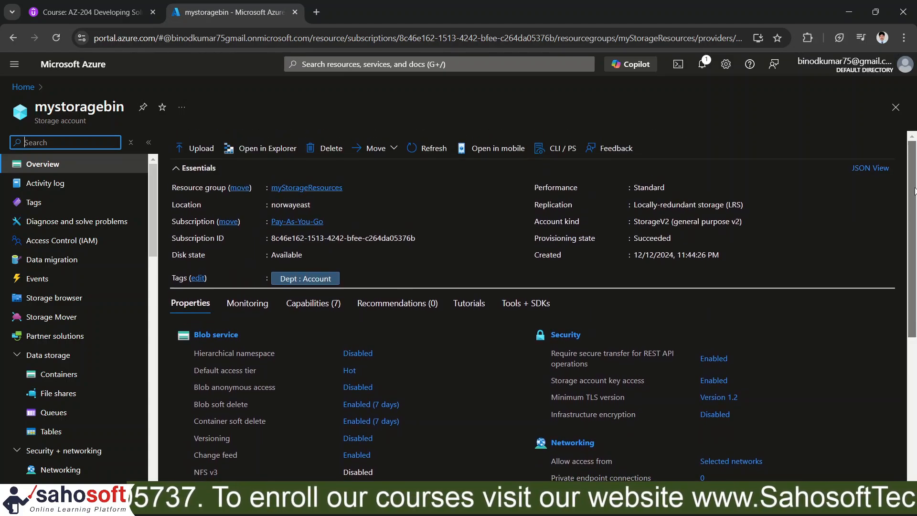